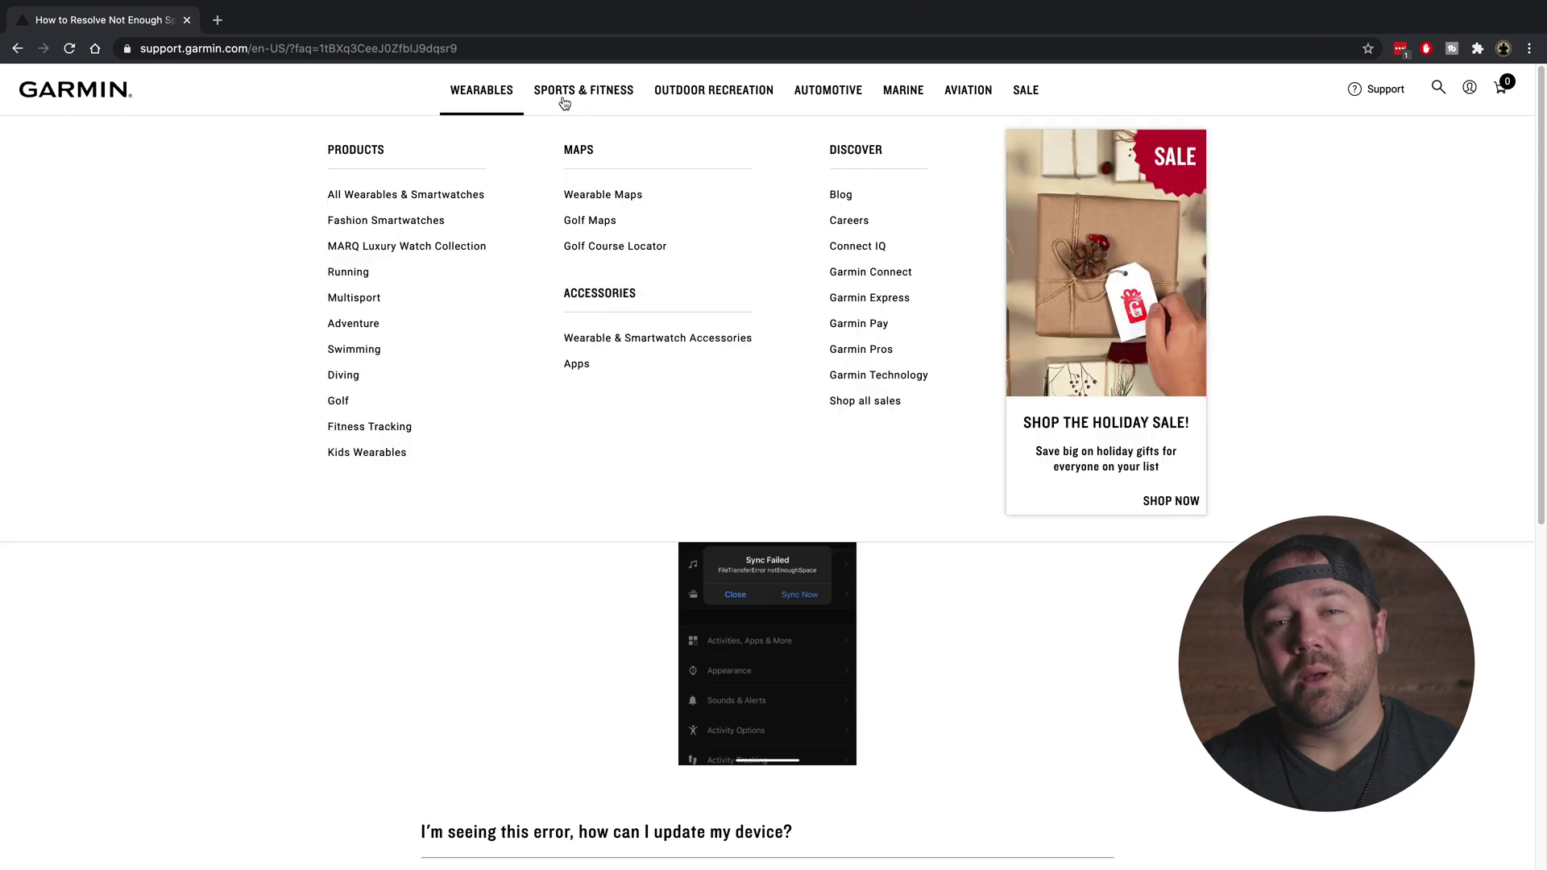
Step: Download Garmin Express for Mac from Garmin Support and open GarminExpress.dmg
scroll(1089, 556, down, 5)
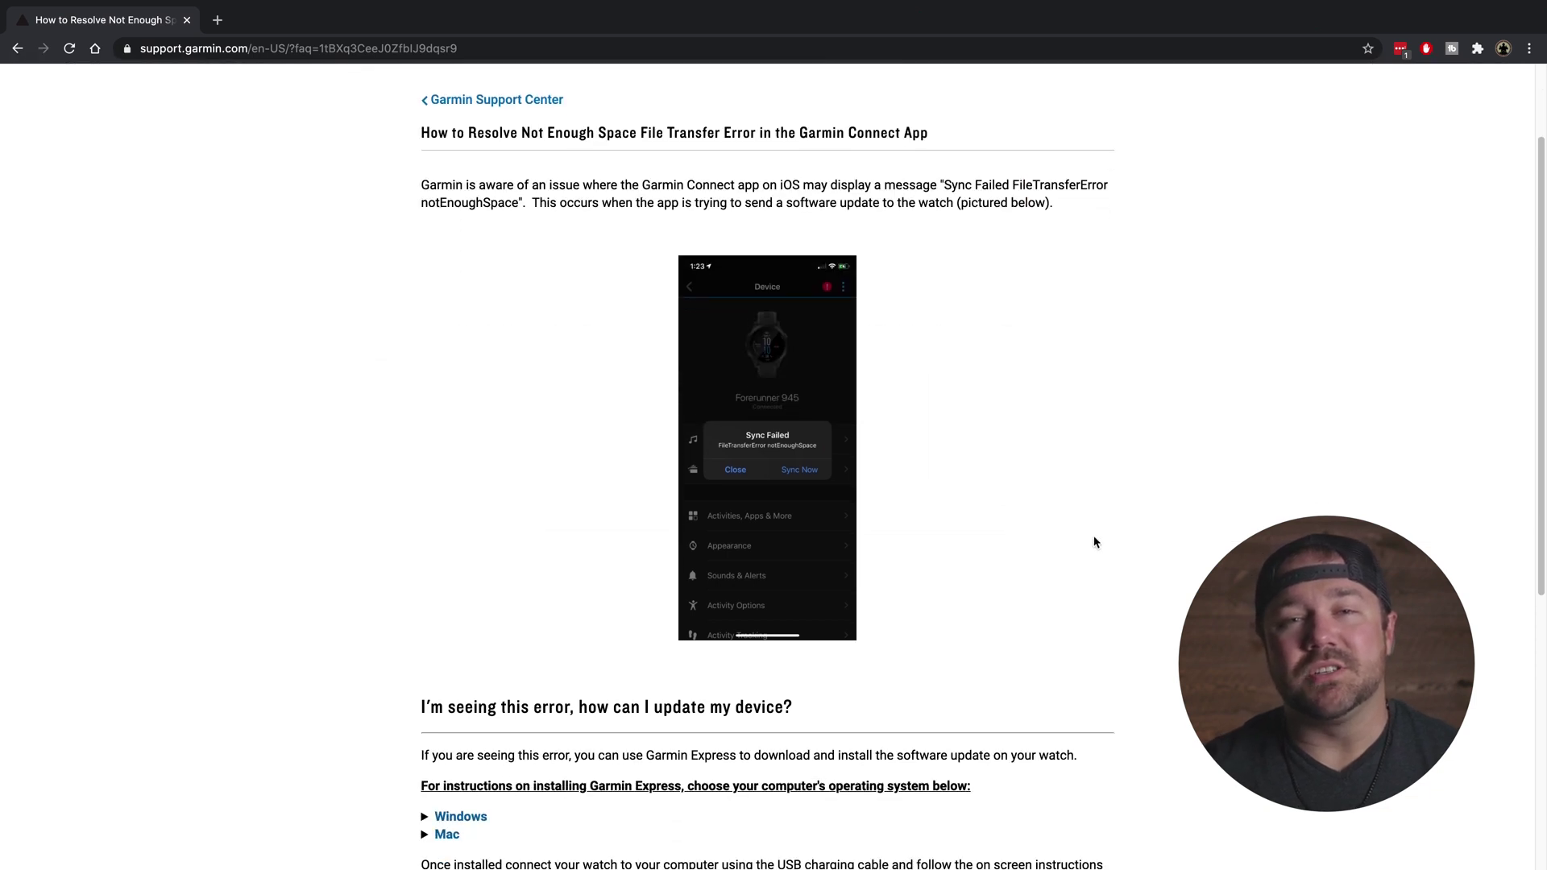
click(447, 577)
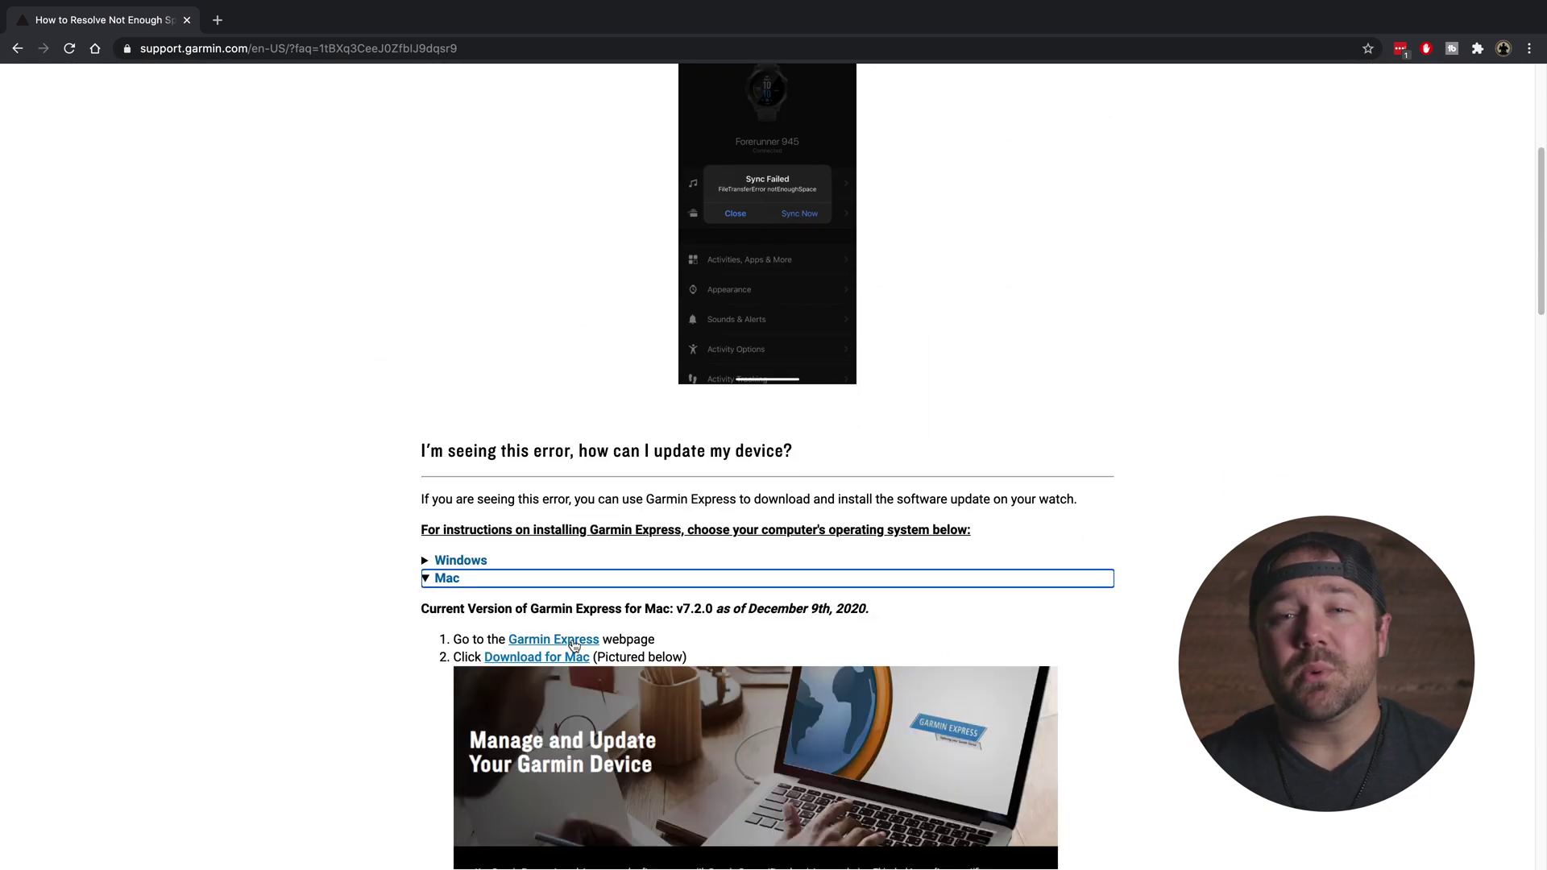
scroll(564, 612, down, 3)
click(556, 481)
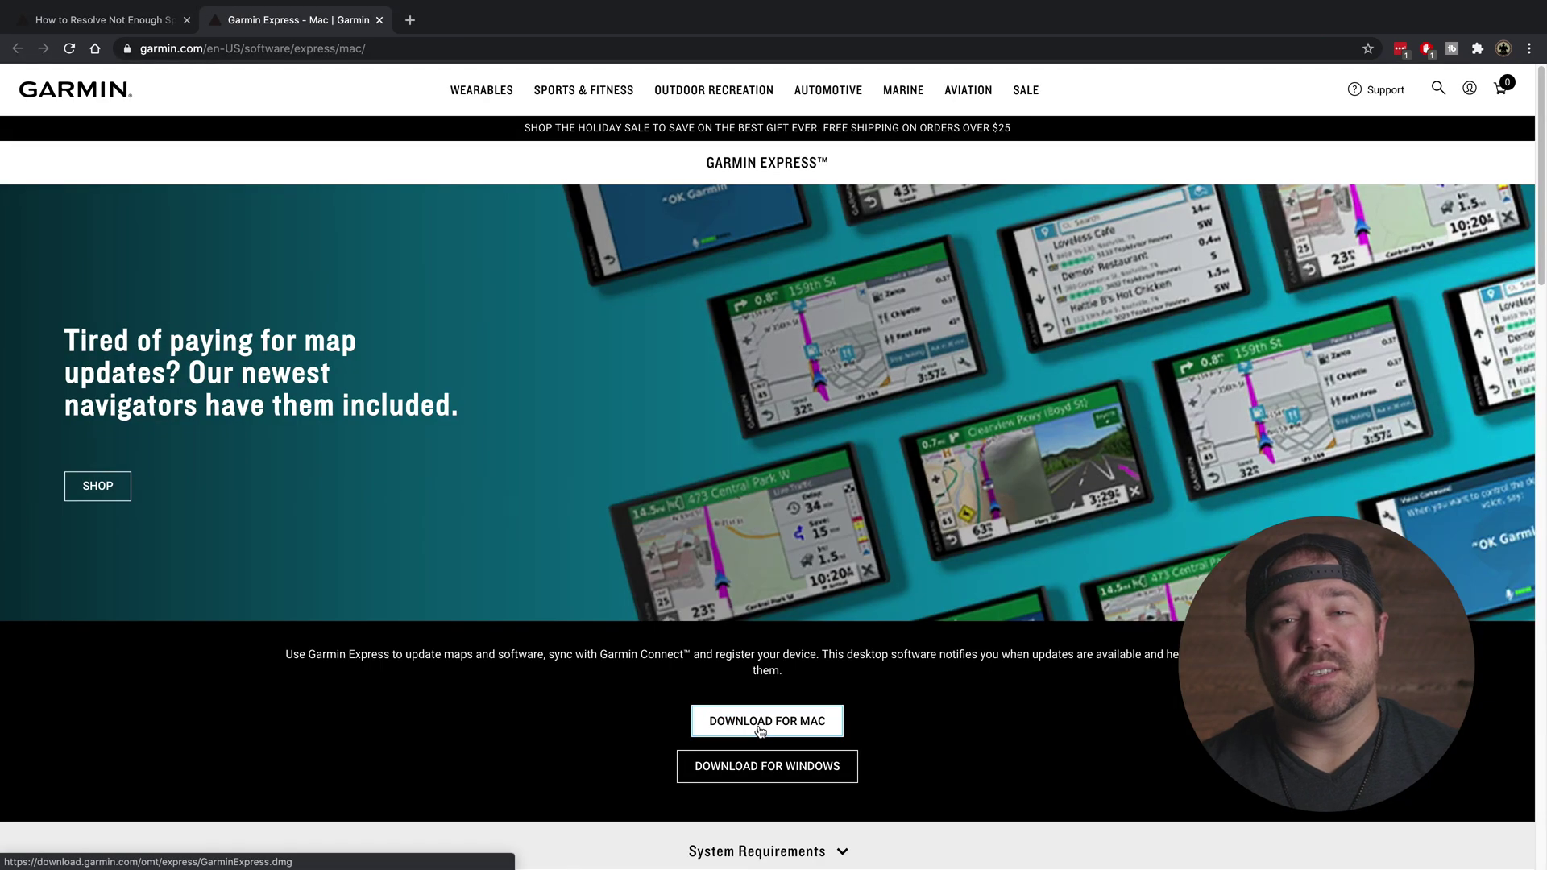
click(766, 721)
click(109, 854)
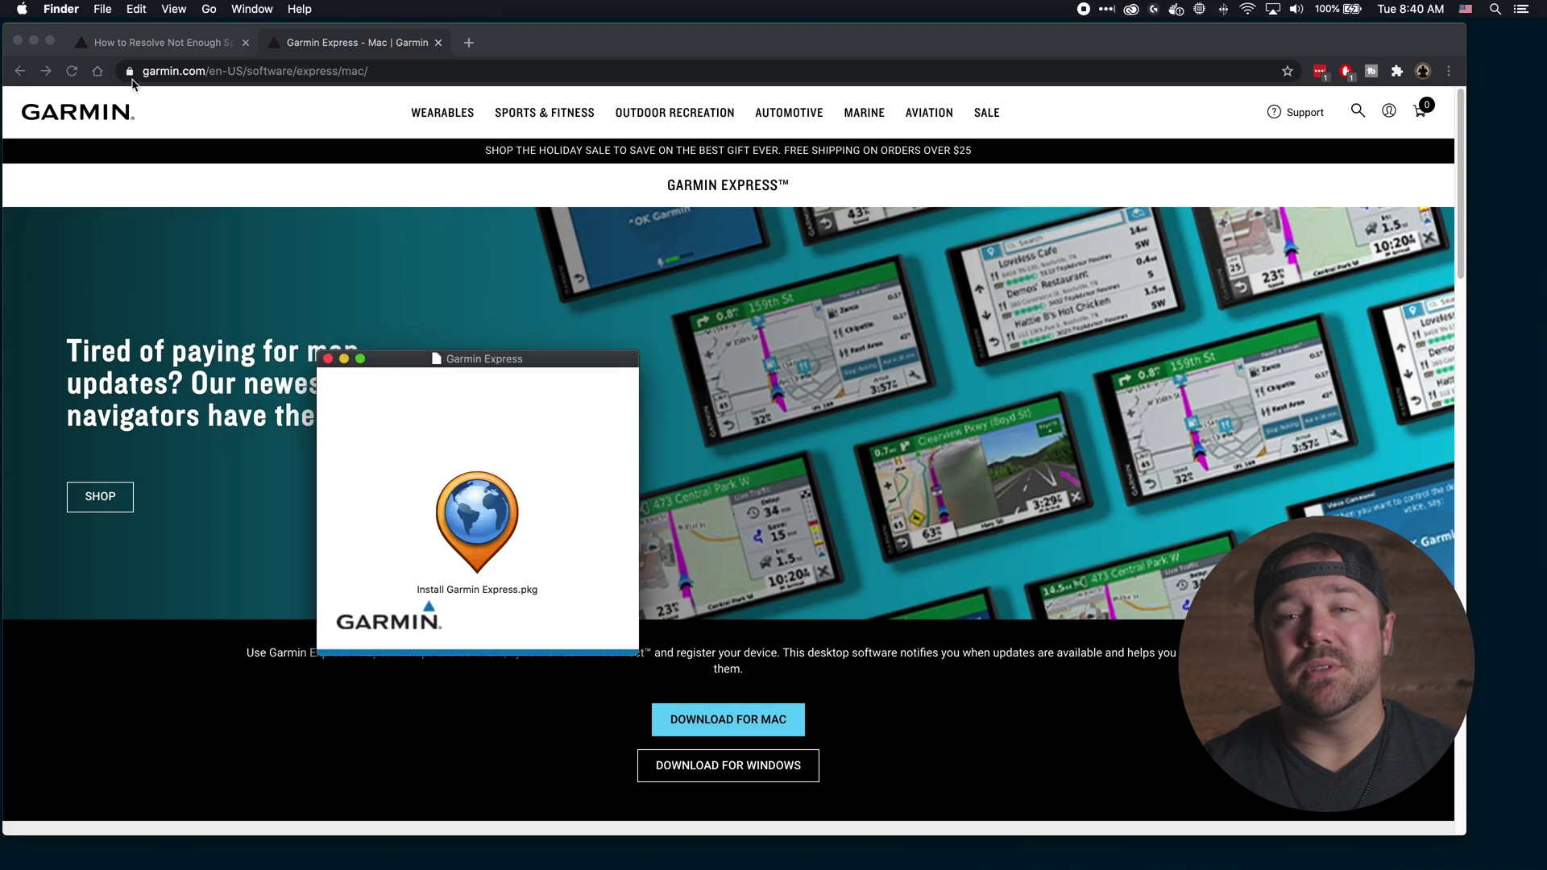
Step: Run Install Garmin Express.pkg through the introduction and agree to the software license
double_click(506, 509)
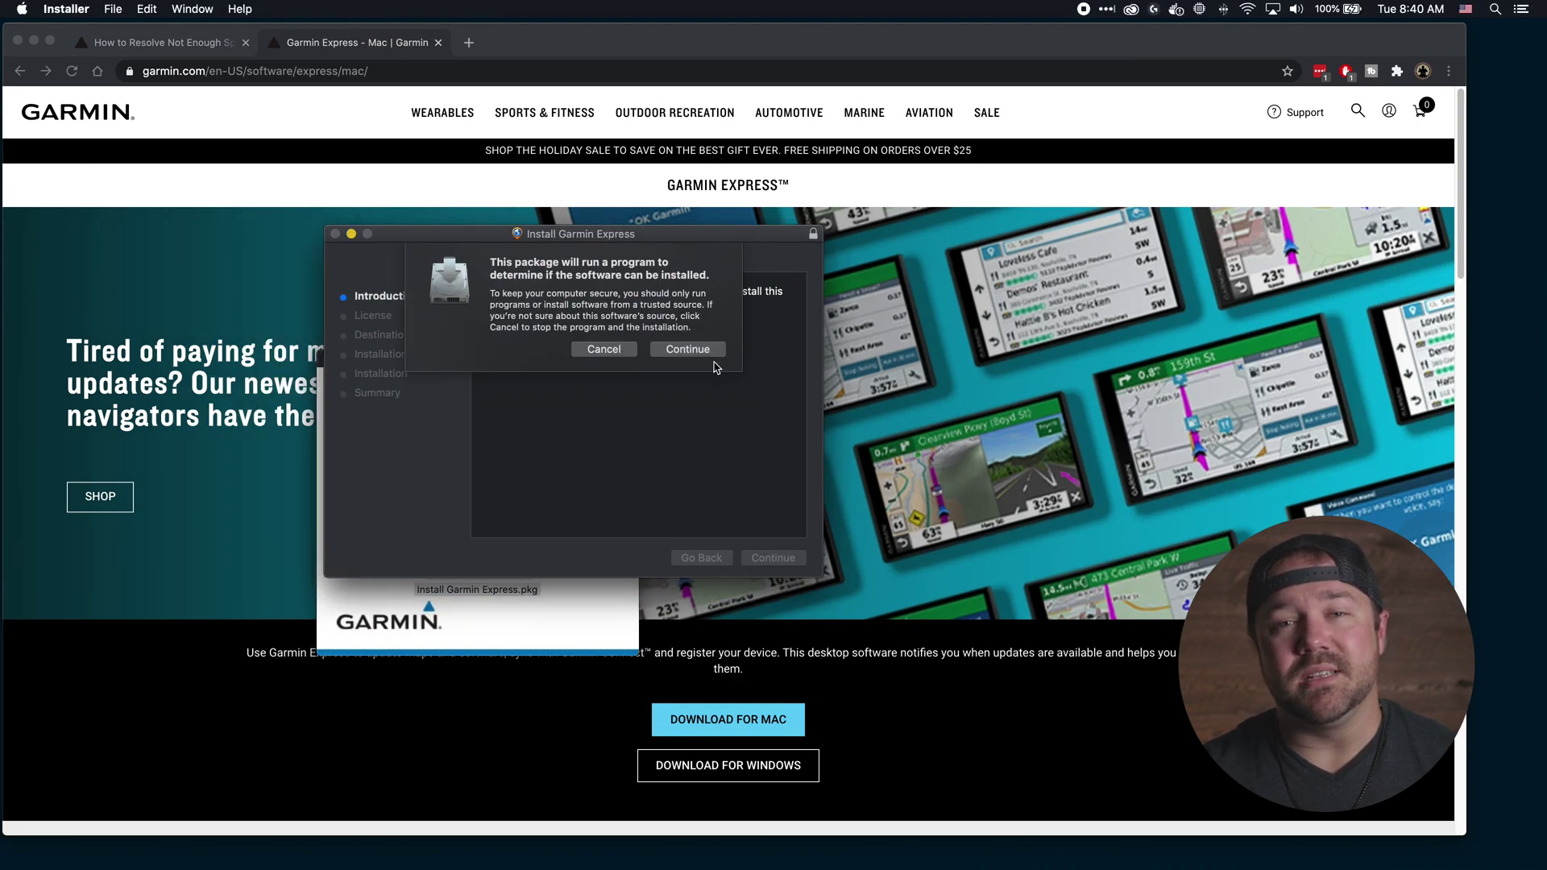
click(701, 349)
click(773, 558)
click(773, 560)
click(757, 359)
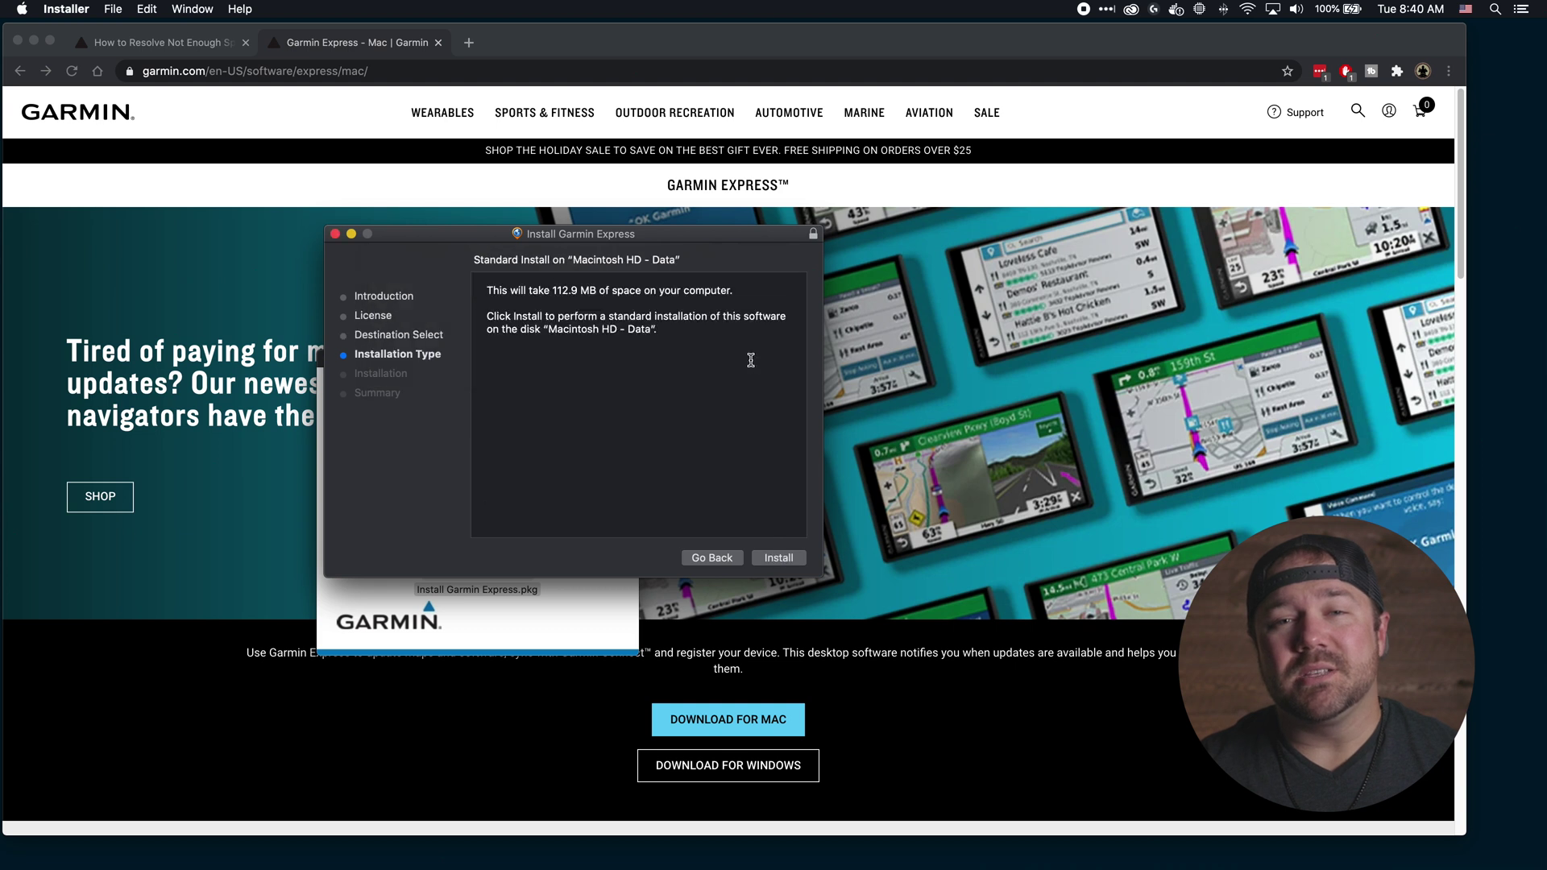
Step: Install Garmin Express after authorizing with the account password, then dismiss the access alert
click(769, 559)
text(••••)
key(Return)
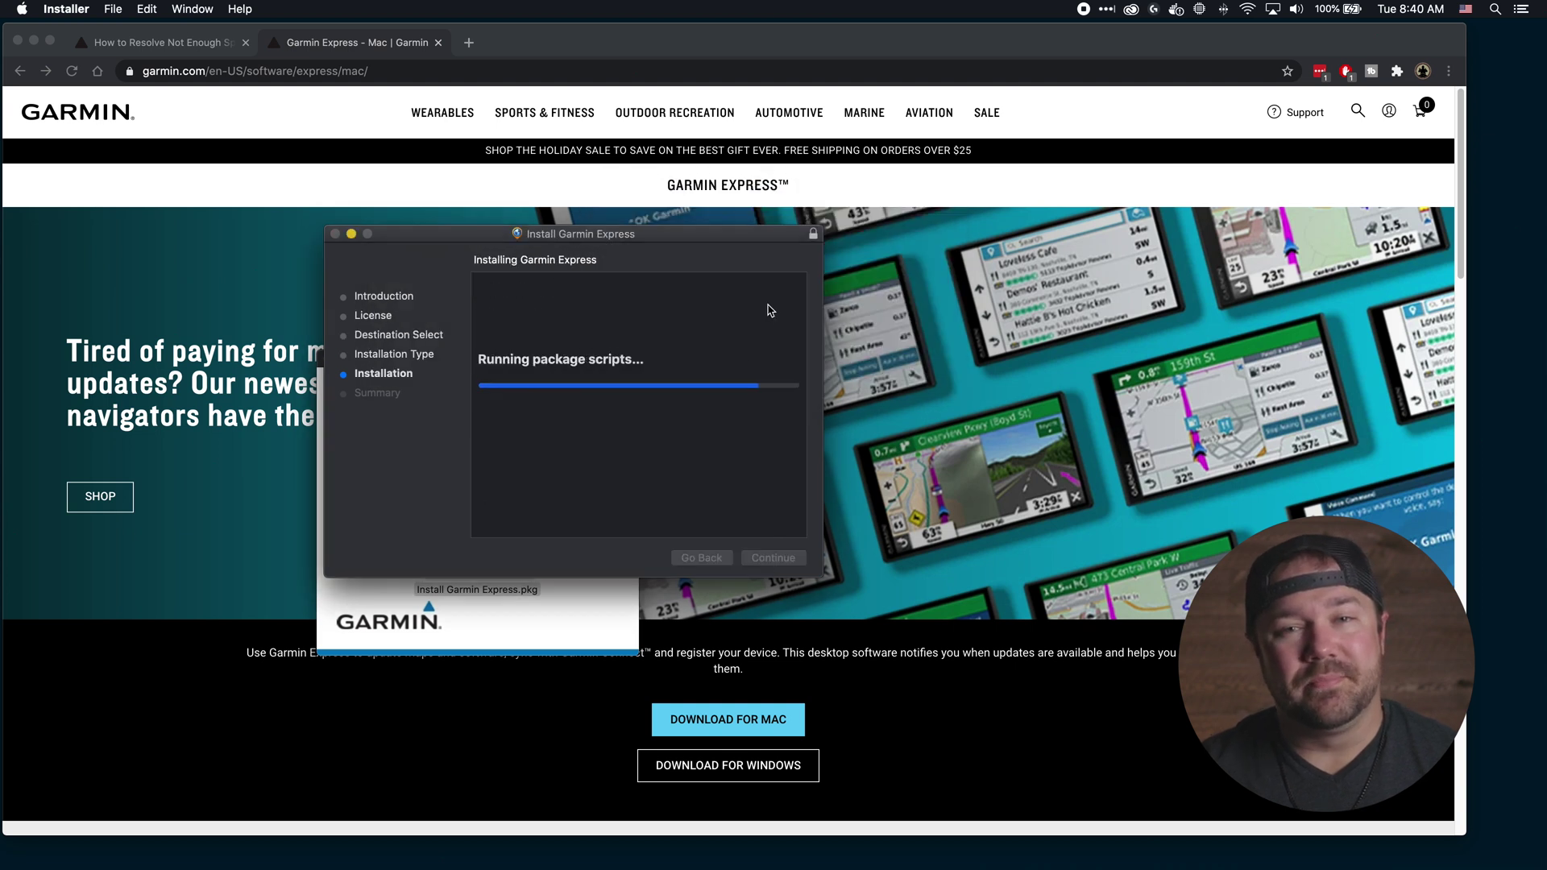
click(892, 307)
Step: Start Garmin Express setup, allow file access, and add the detected Instinct watch
click(418, 278)
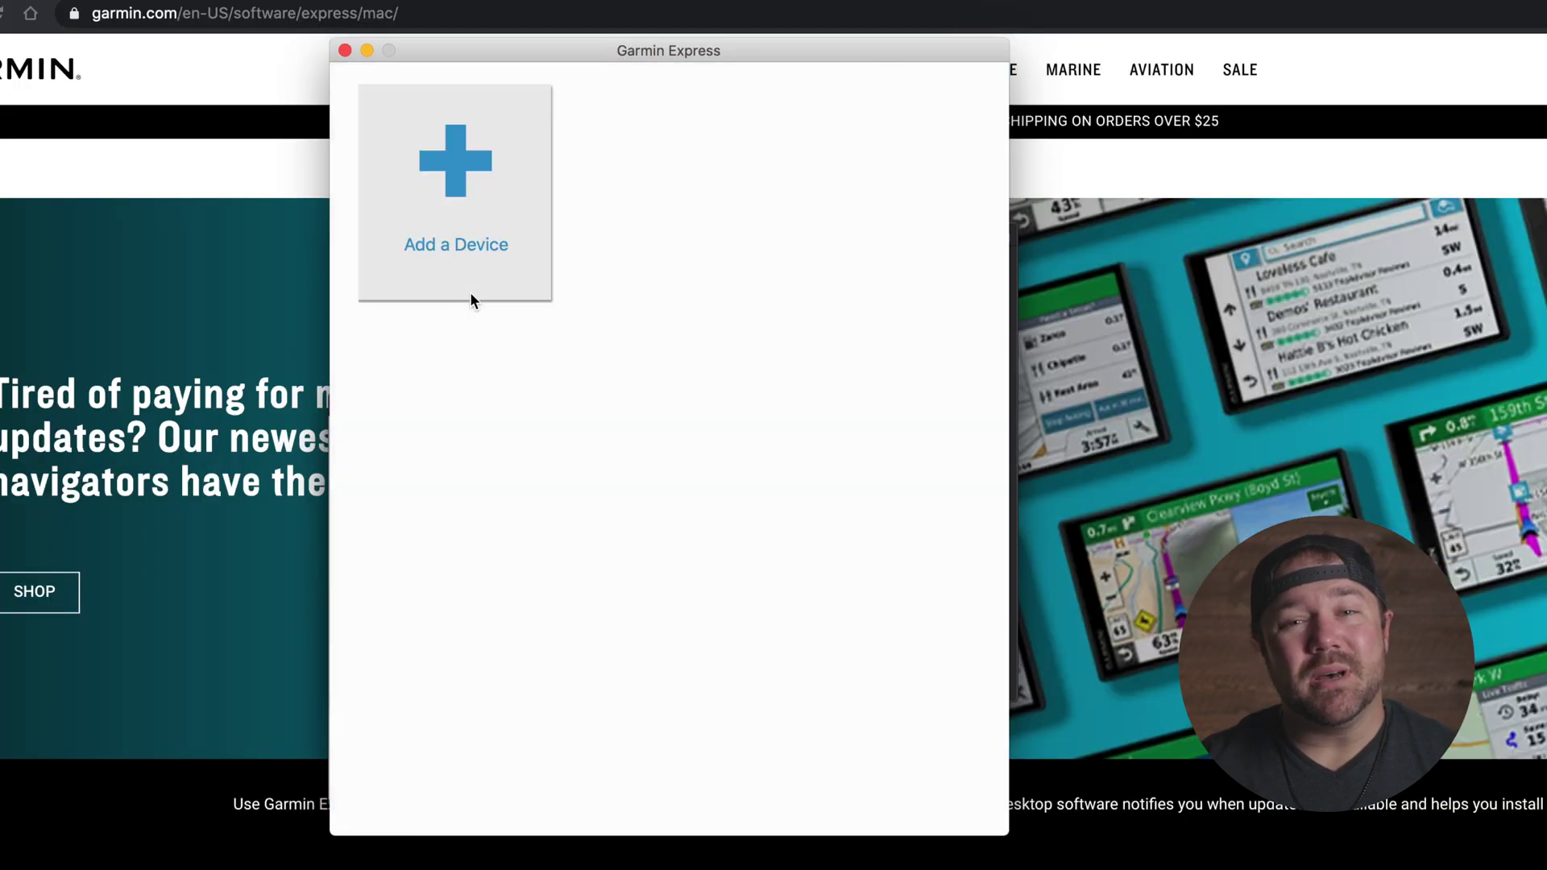
click(454, 257)
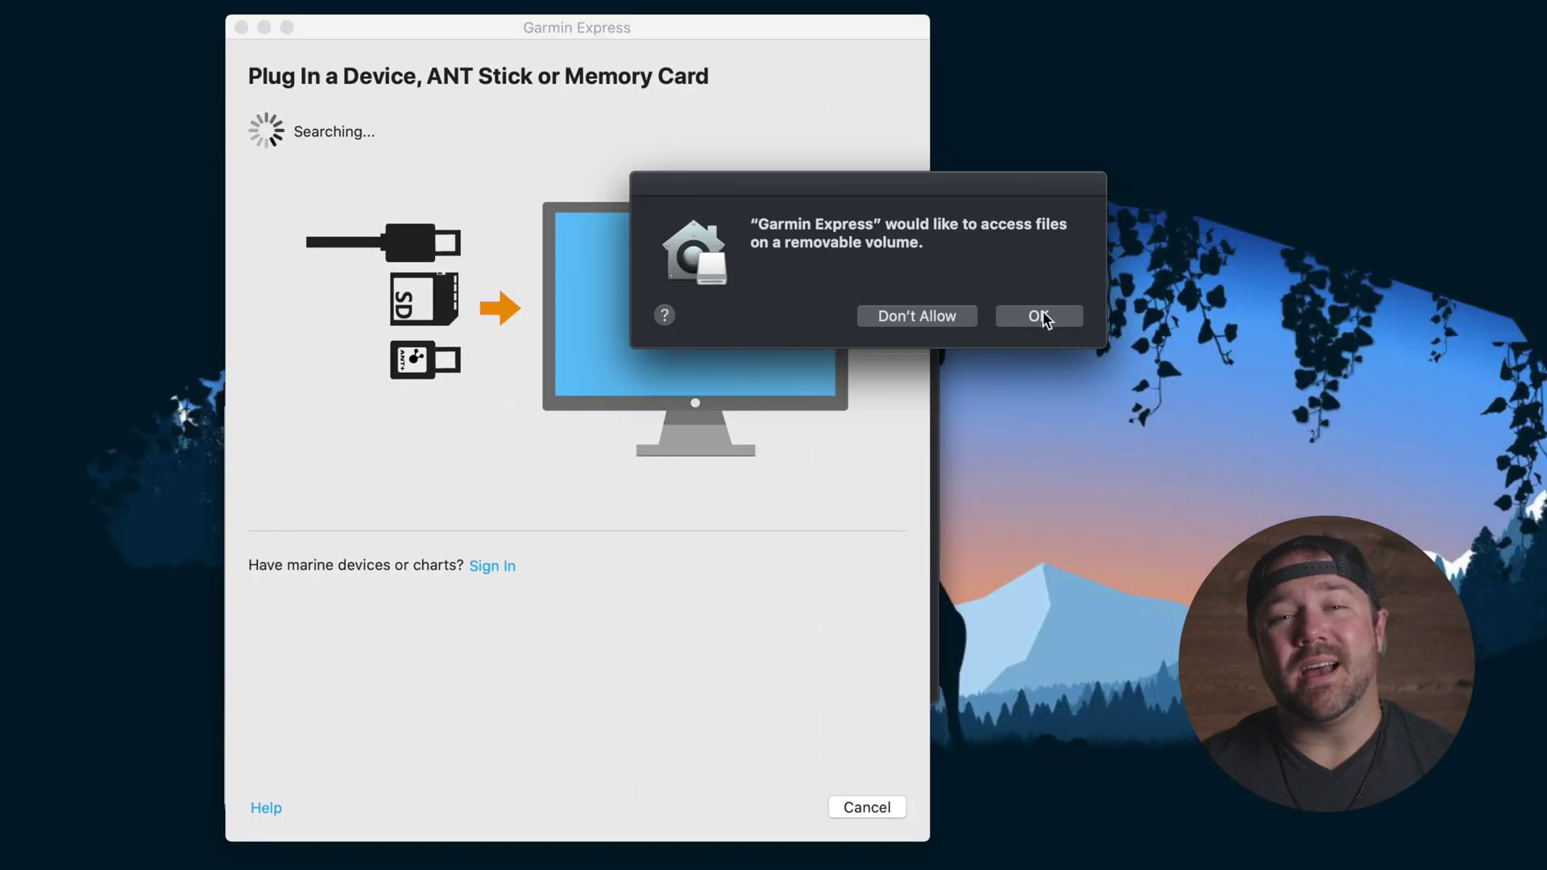
click(1041, 317)
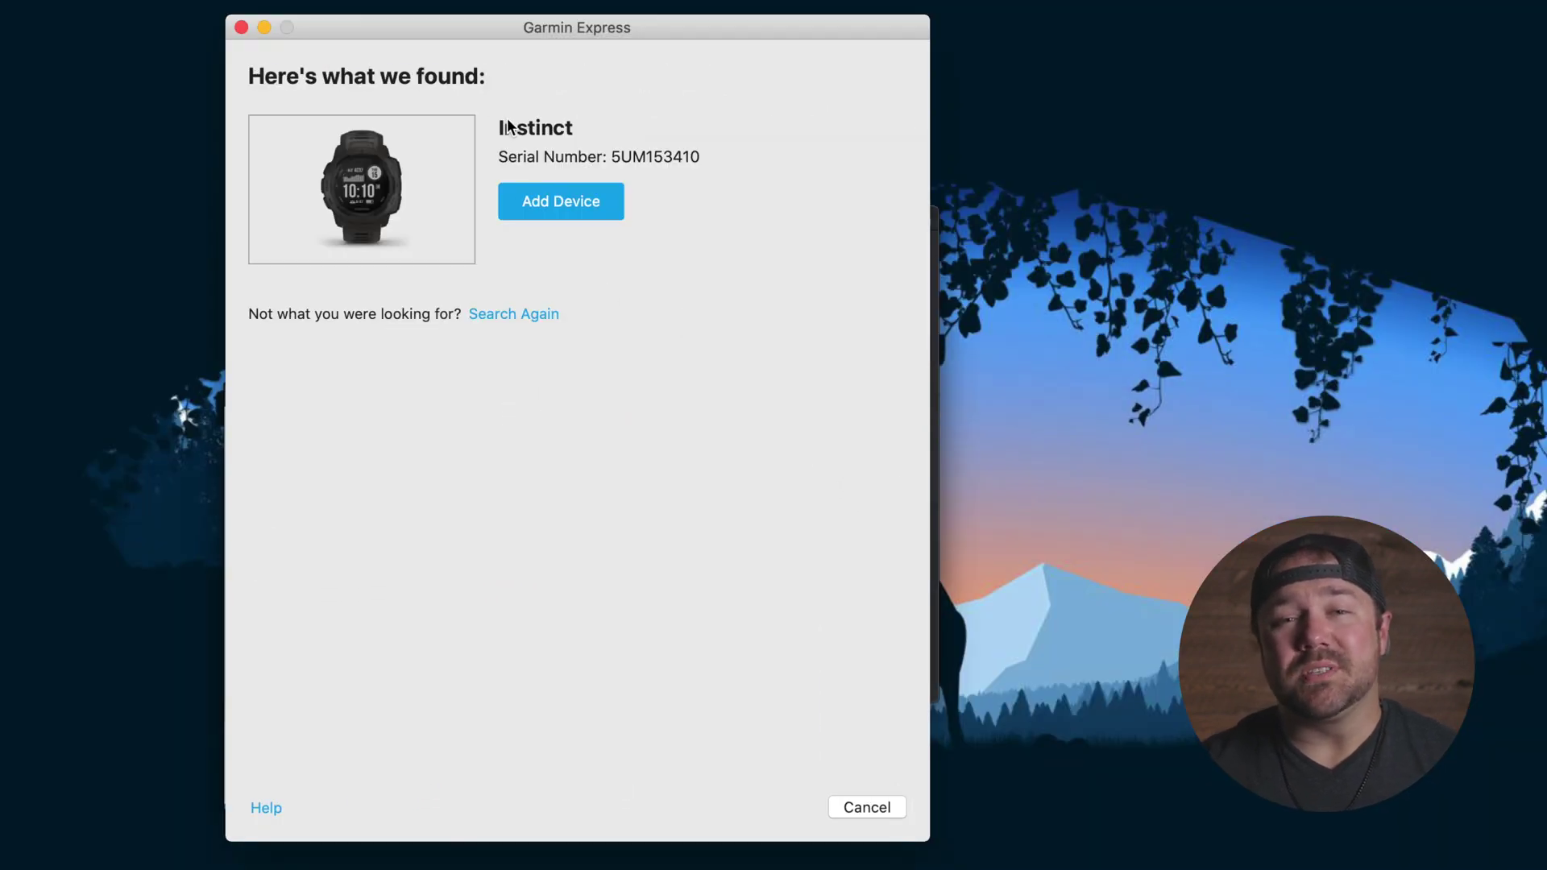
click(590, 200)
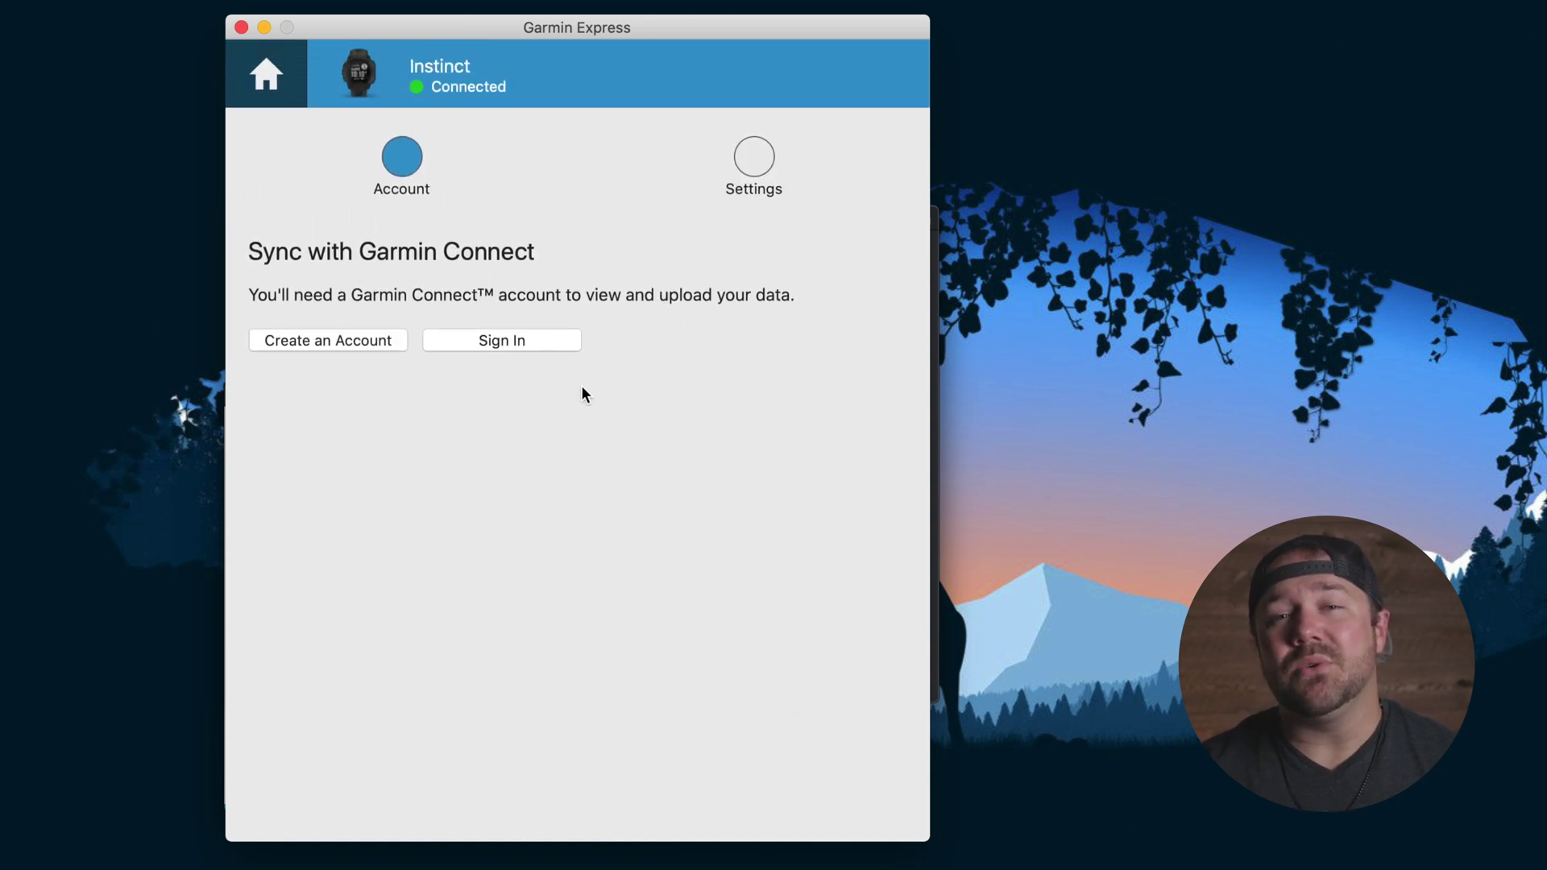
Step: Sign in to Garmin Connect and give the watch a custom device nickname
click(485, 338)
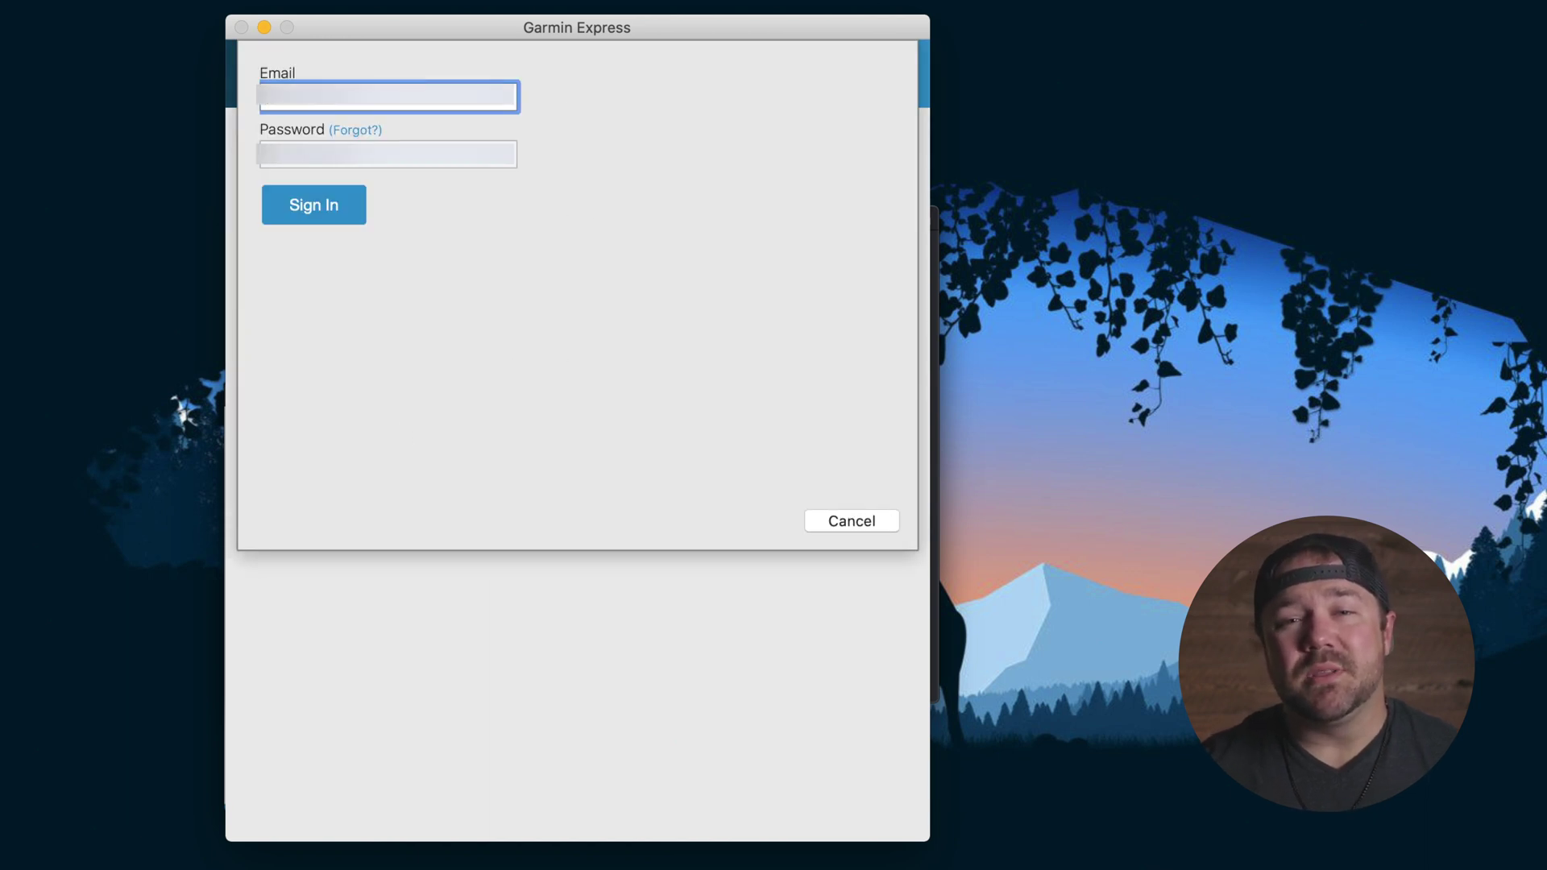
key(Tab)
click(317, 206)
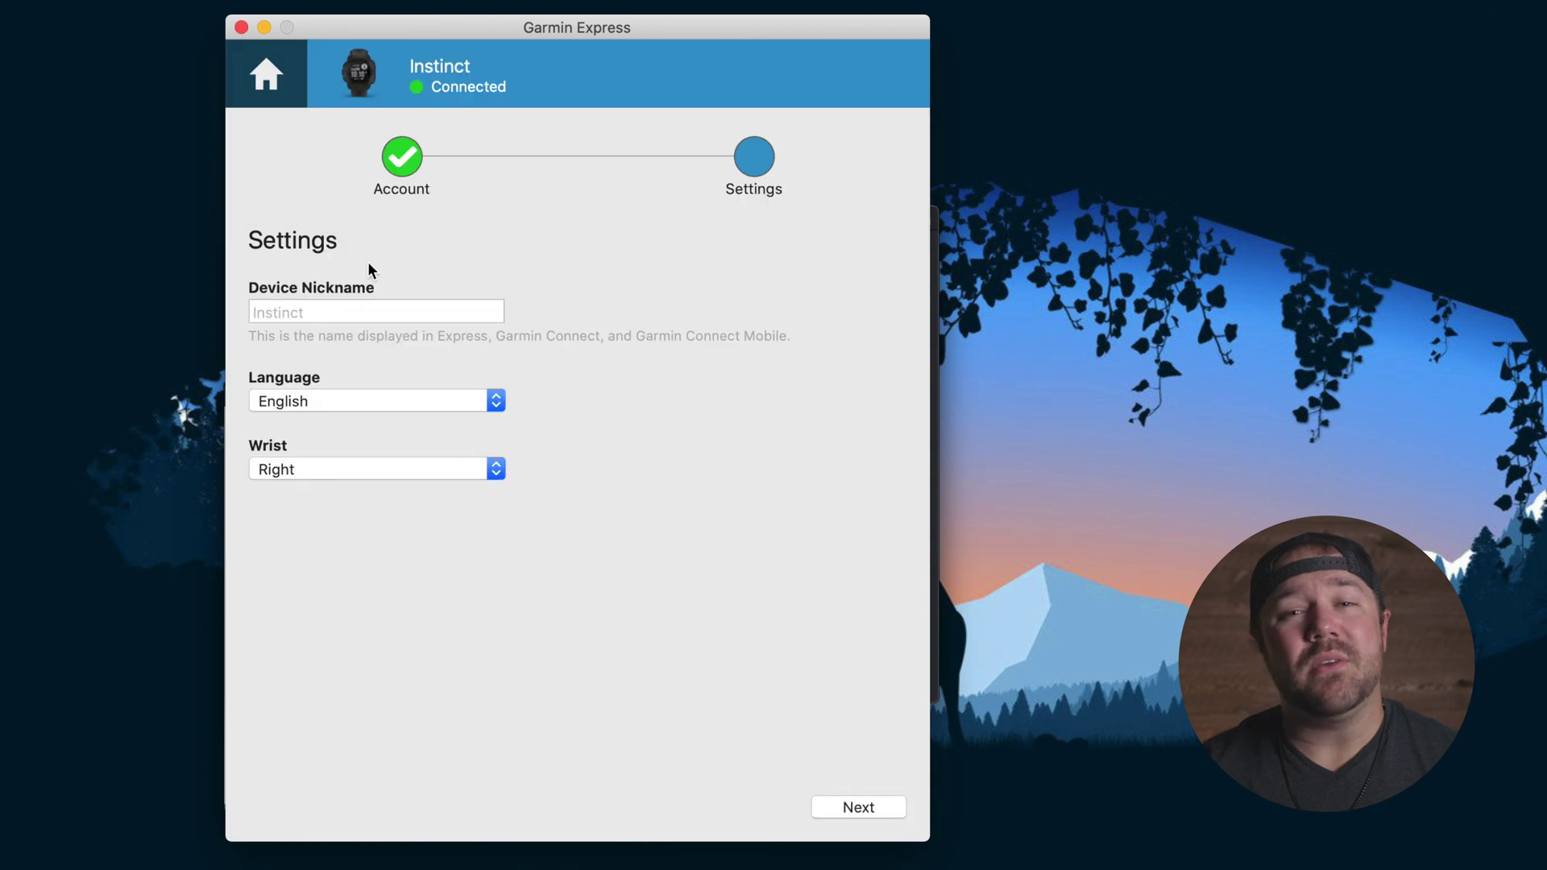
click(368, 311)
text(Dan Garmin Instinct)
click(858, 807)
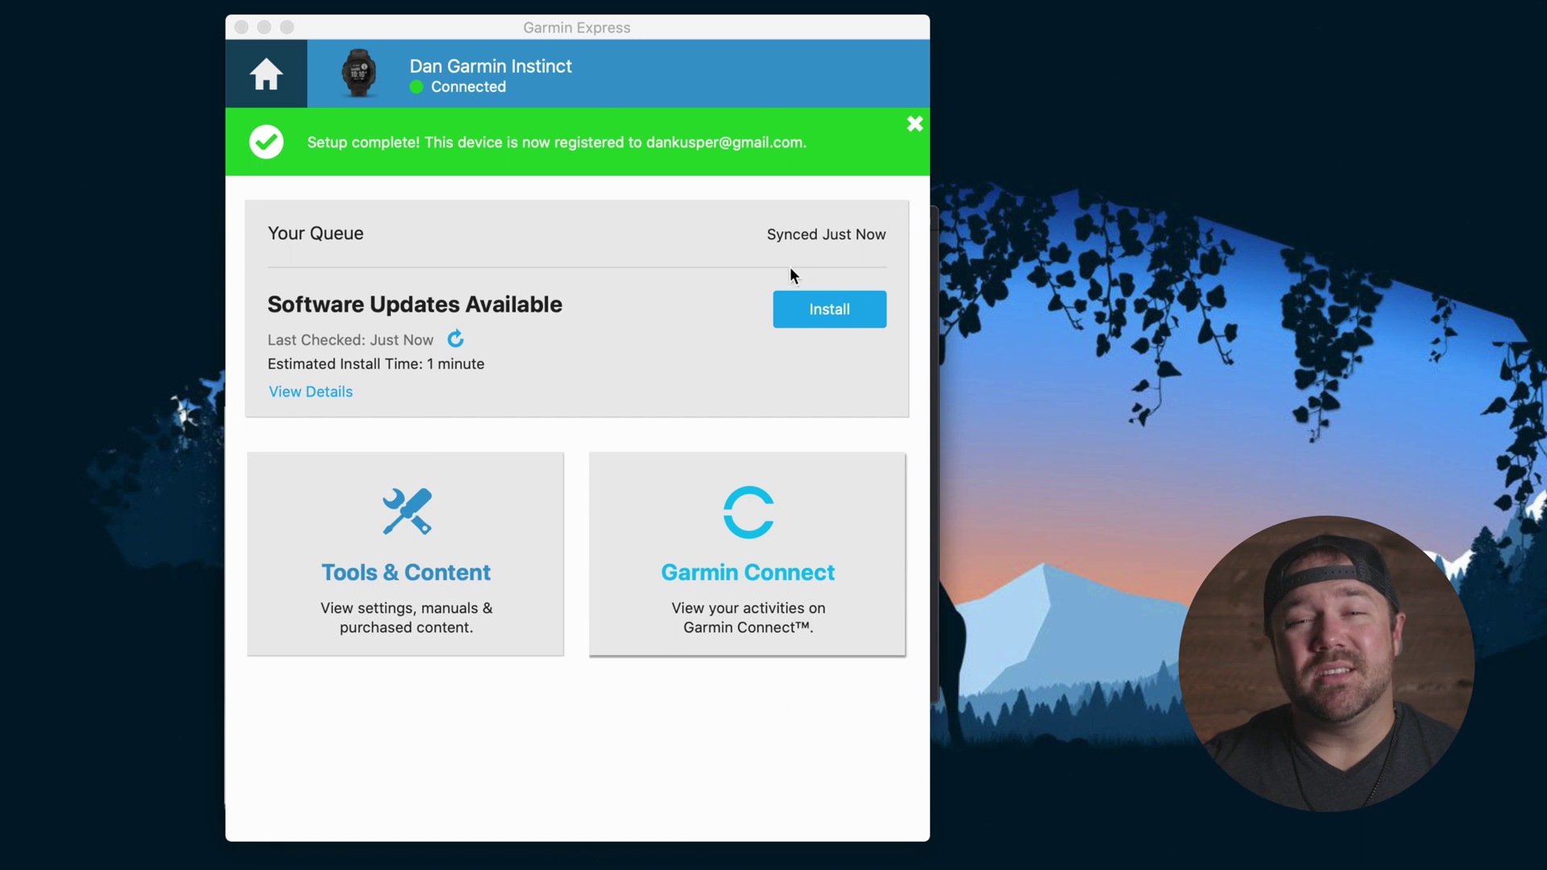
Step: Install the Instinct's available software update, accepting the terms and continuing past Important Notes
click(819, 300)
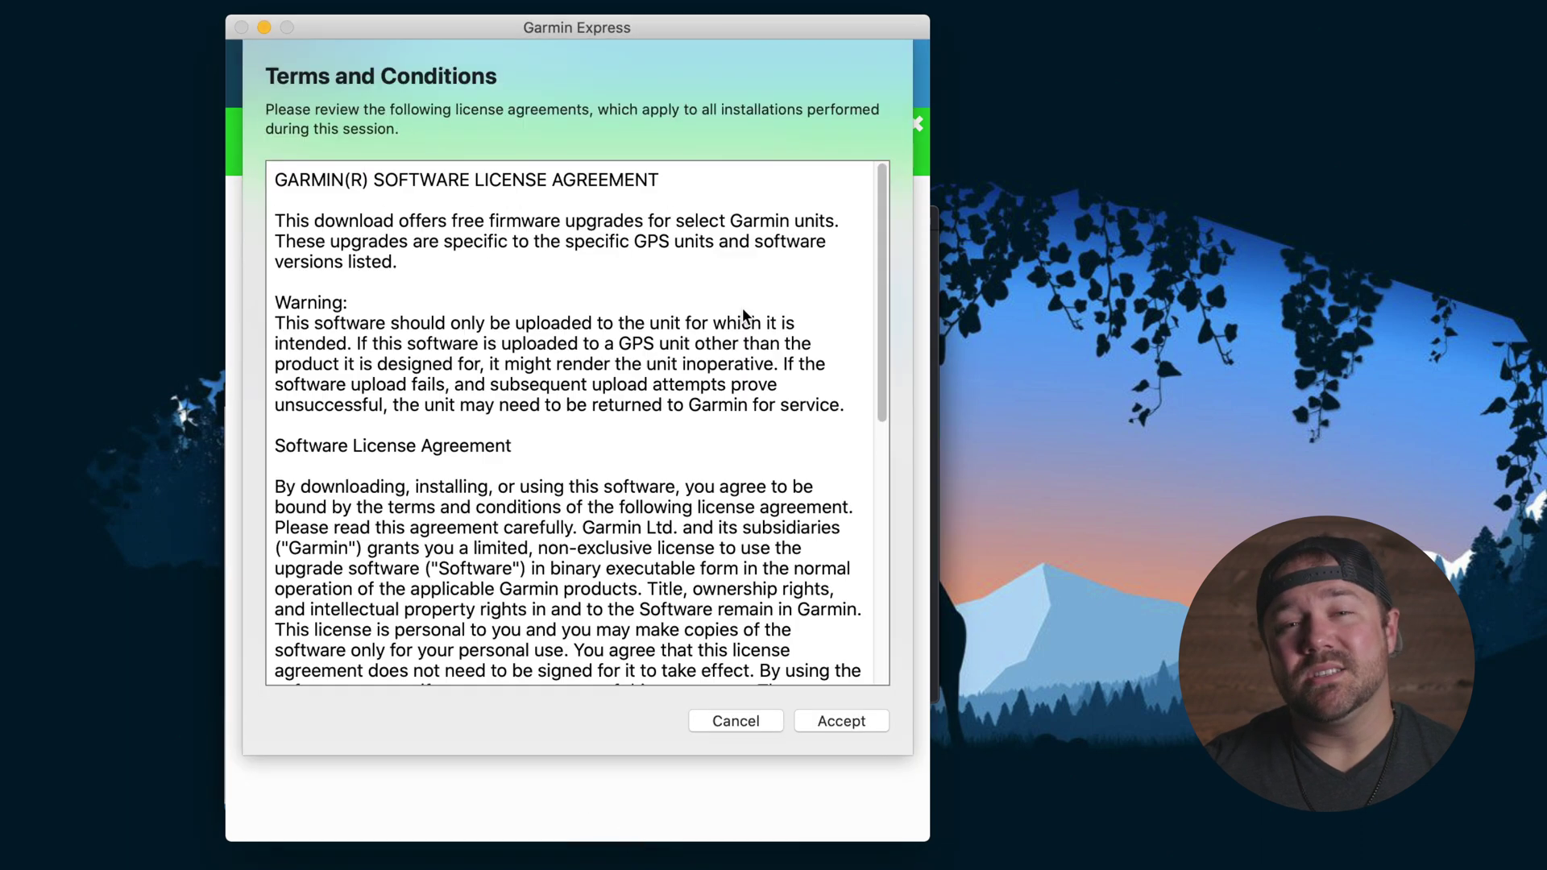
click(847, 721)
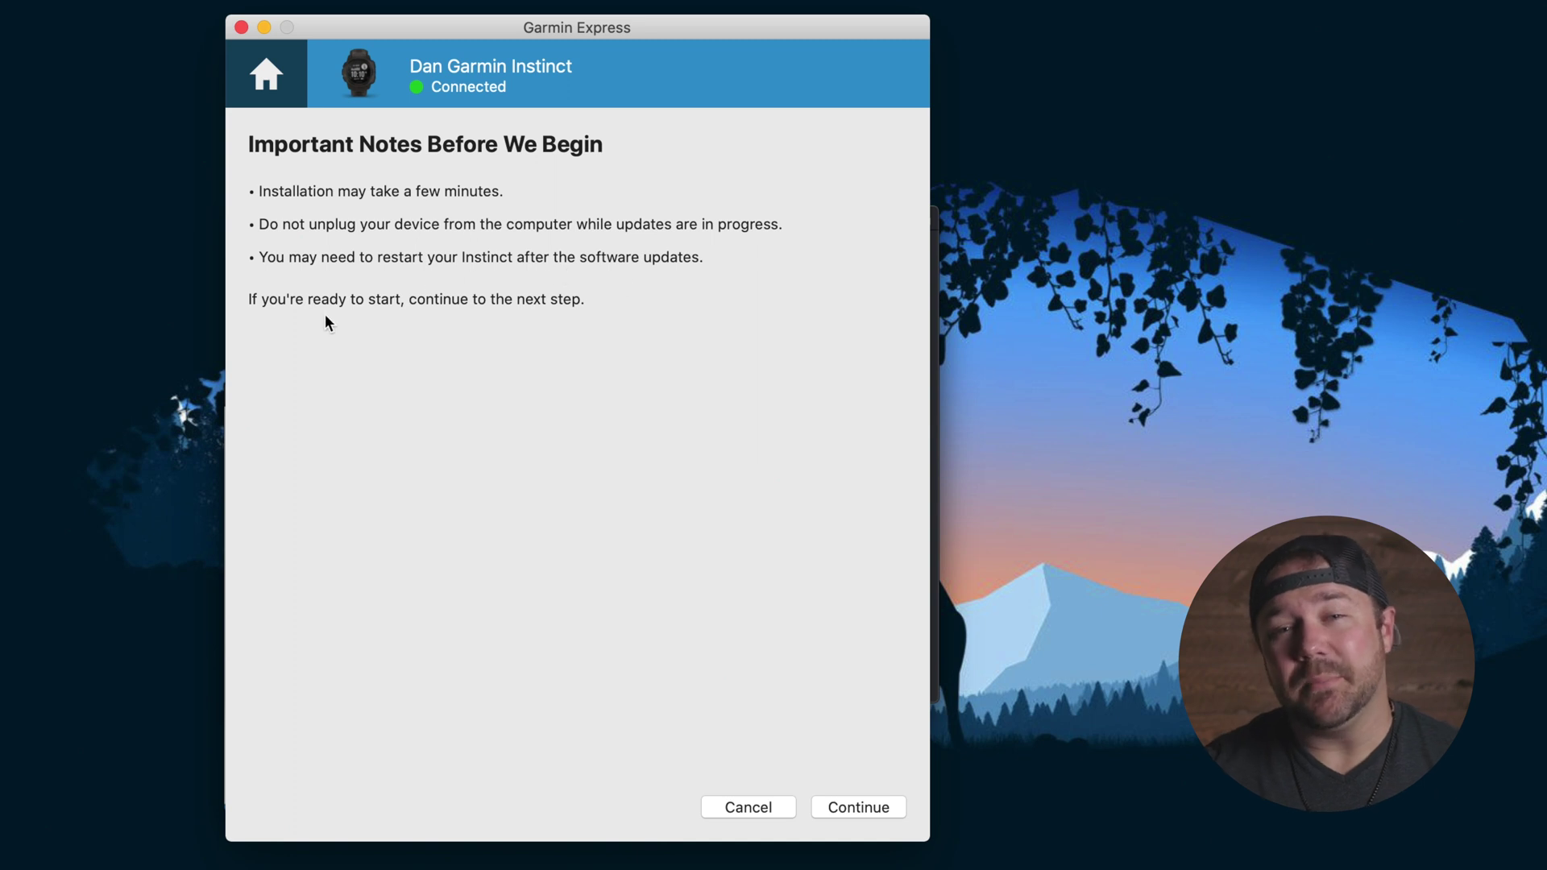
click(839, 809)
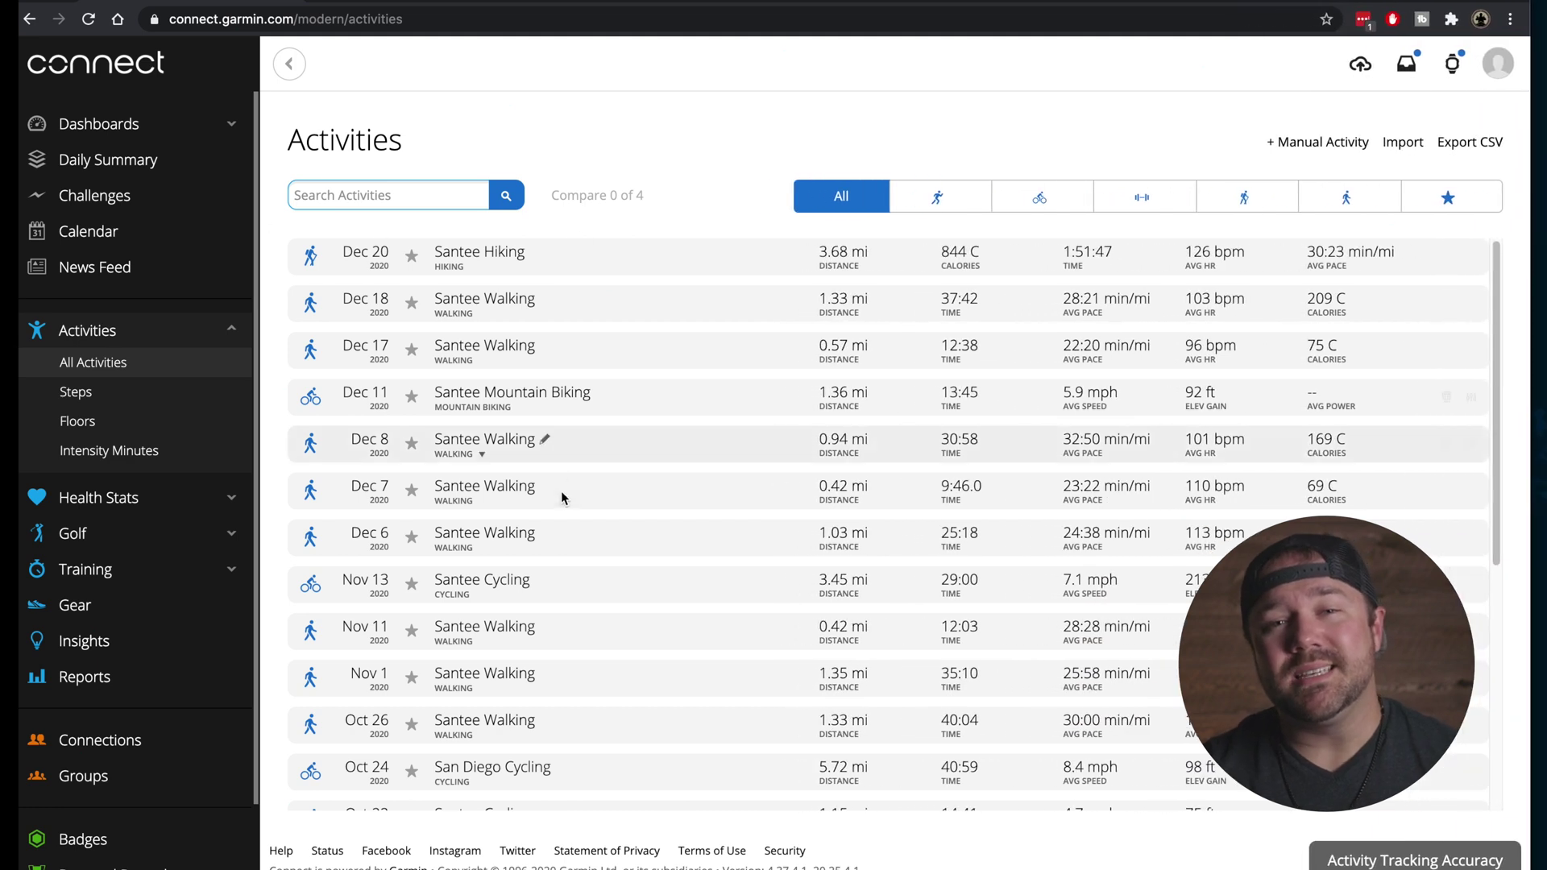
scroll(562, 497, down, 3)
scroll(558, 443, up, 3)
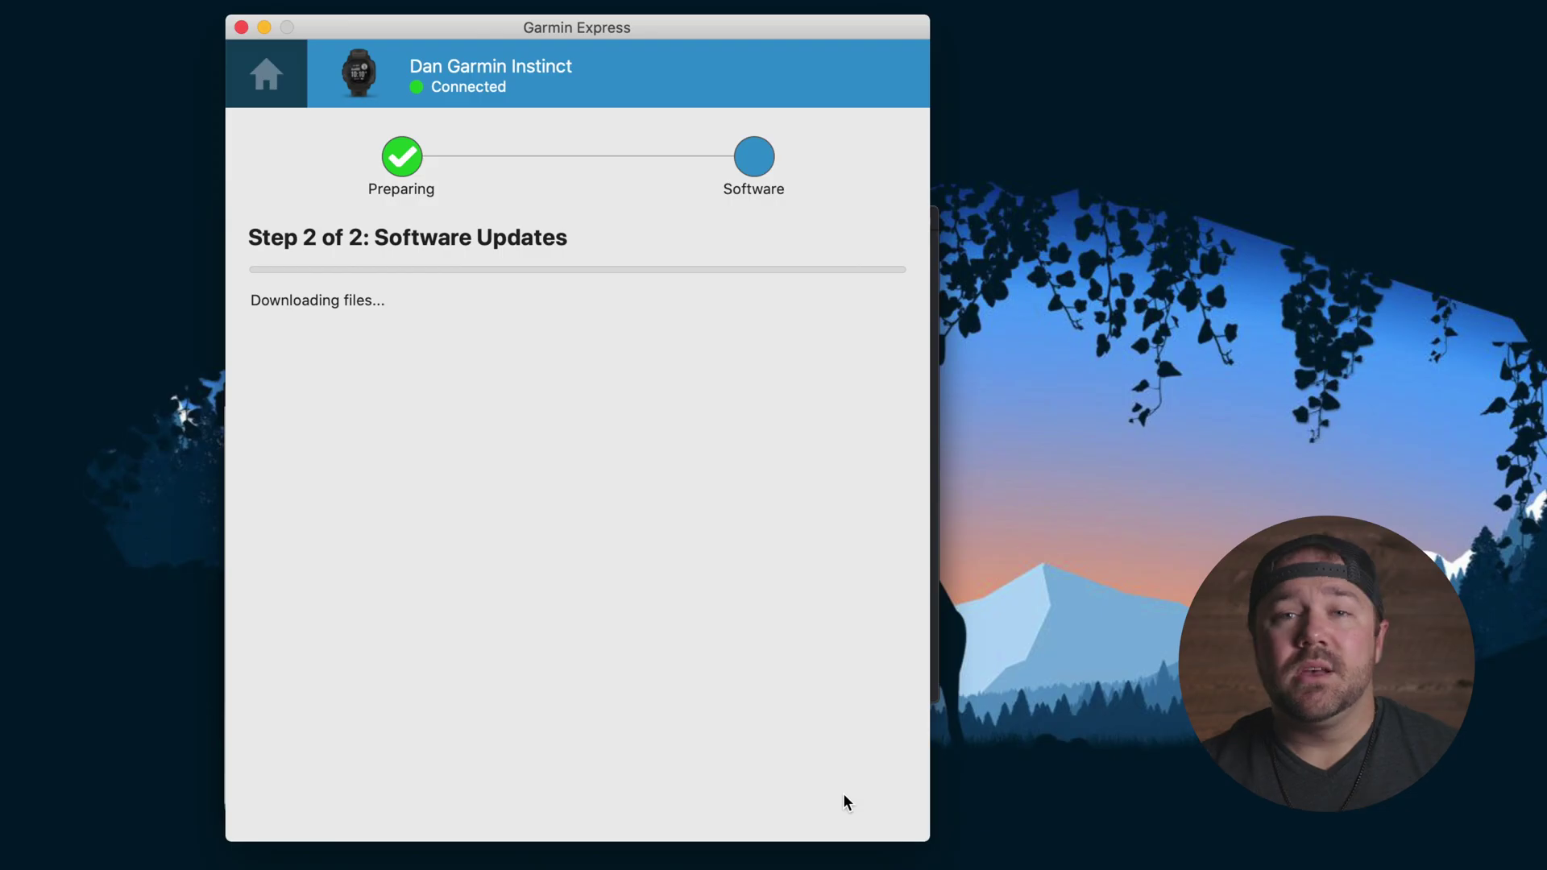
Step: Let the Instinct software update finish downloading and begin installing
click(220, 329)
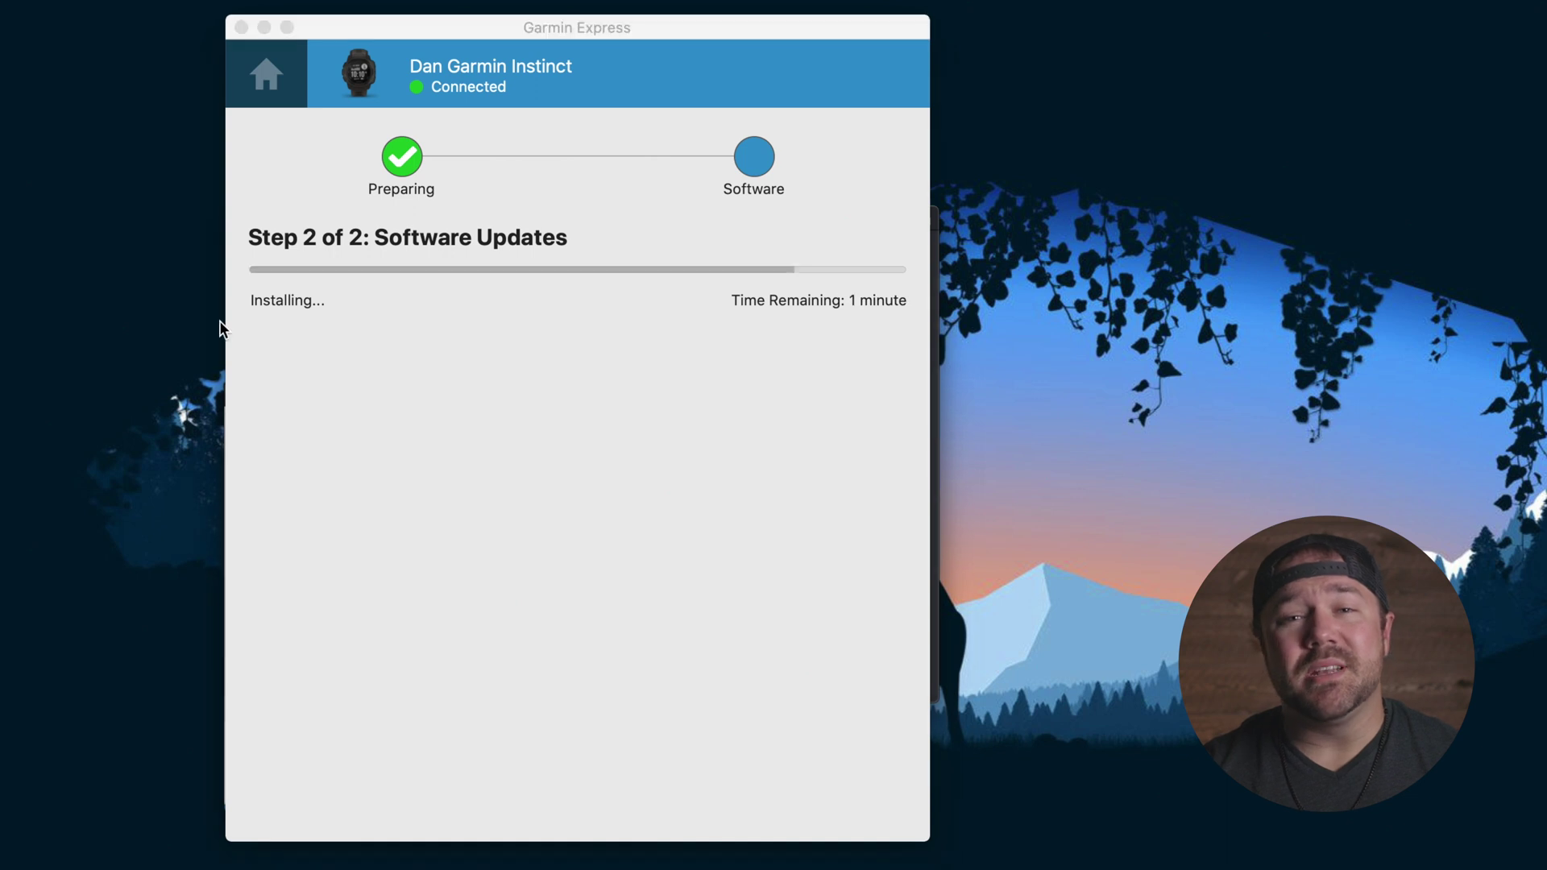